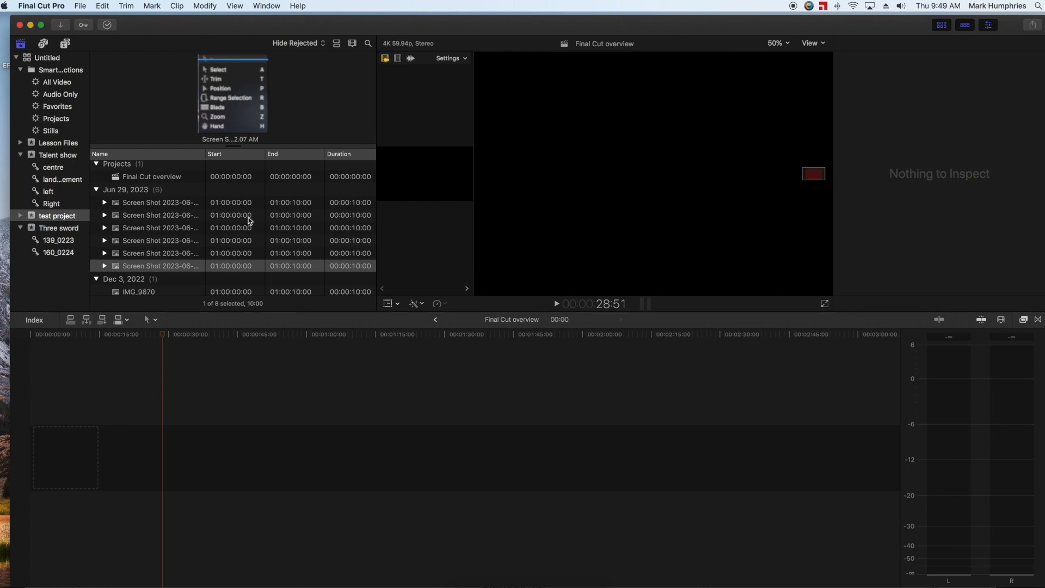
Import Graphic Comm Ad.mp4 from the final cut raw folder on the Desktop into the test project event
left_click(61, 28)
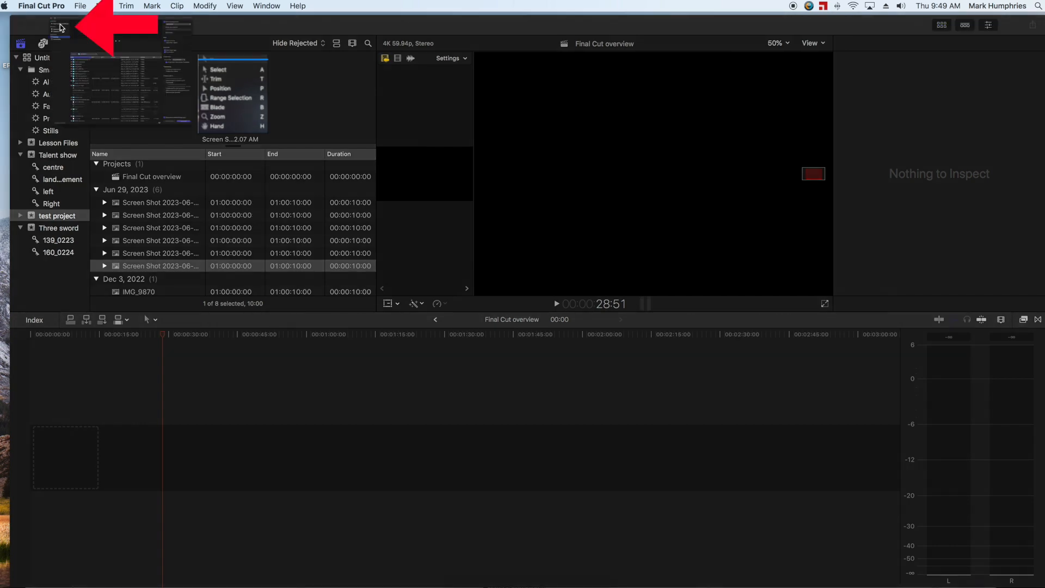
scroll(242, 360, "down", 1)
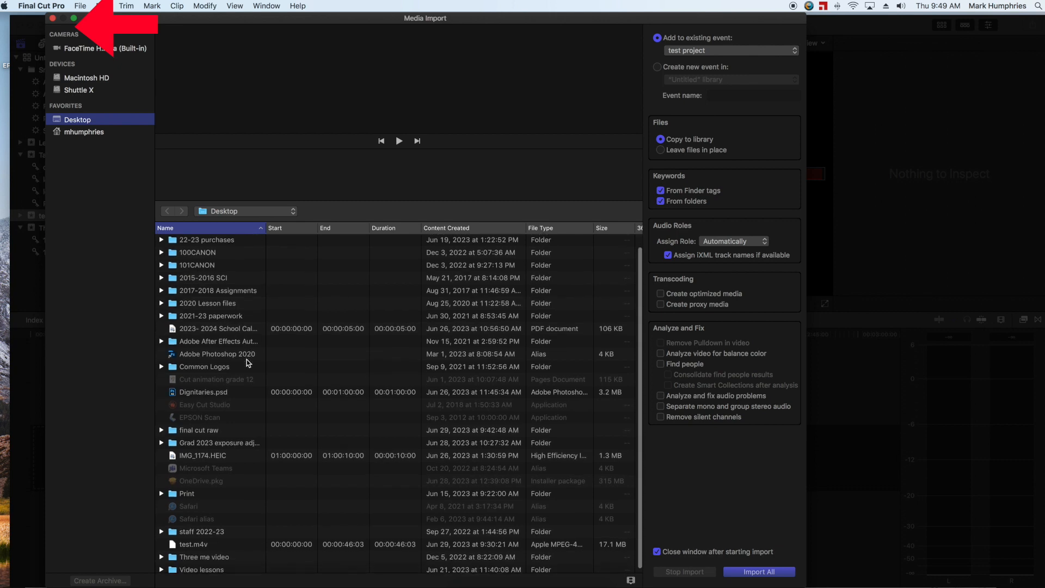
left_click(209, 428)
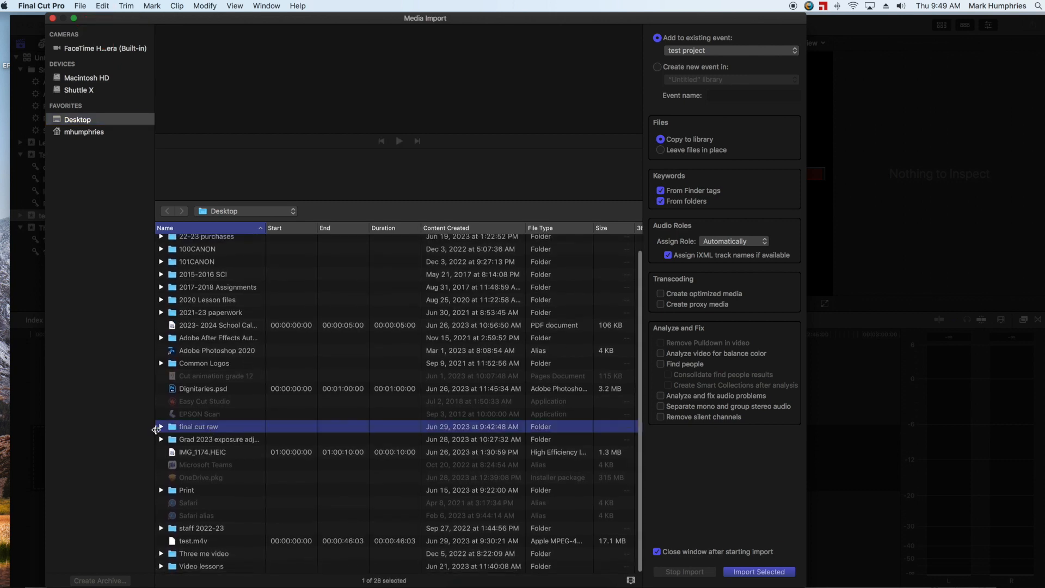
key("Right")
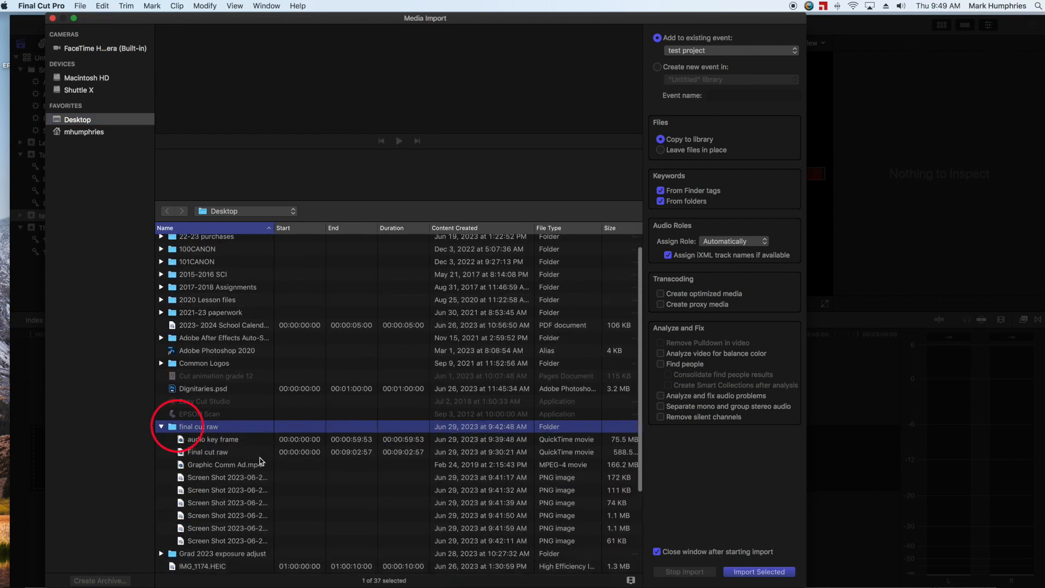
left_click(214, 465)
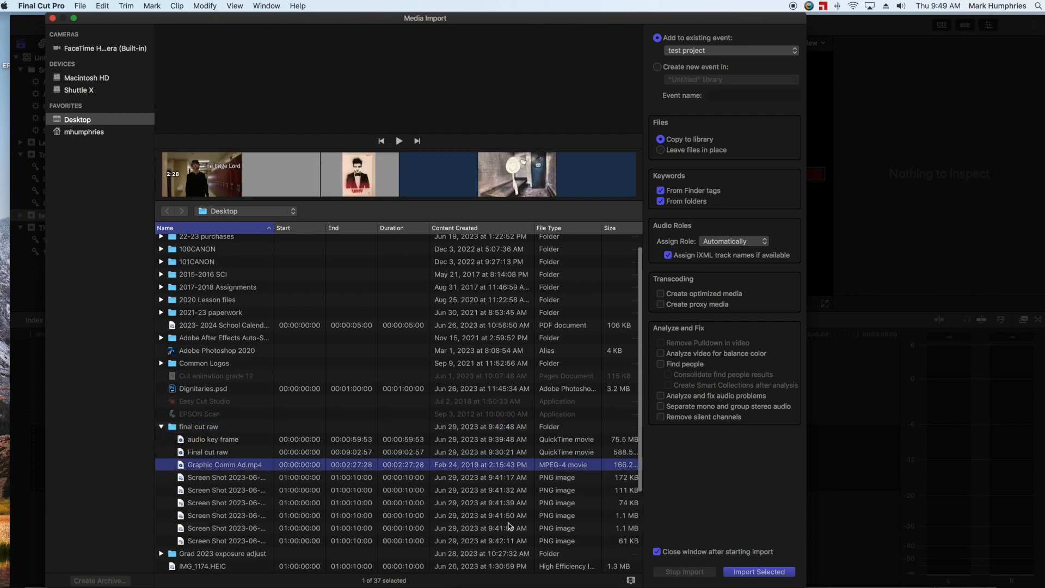
left_click(760, 573)
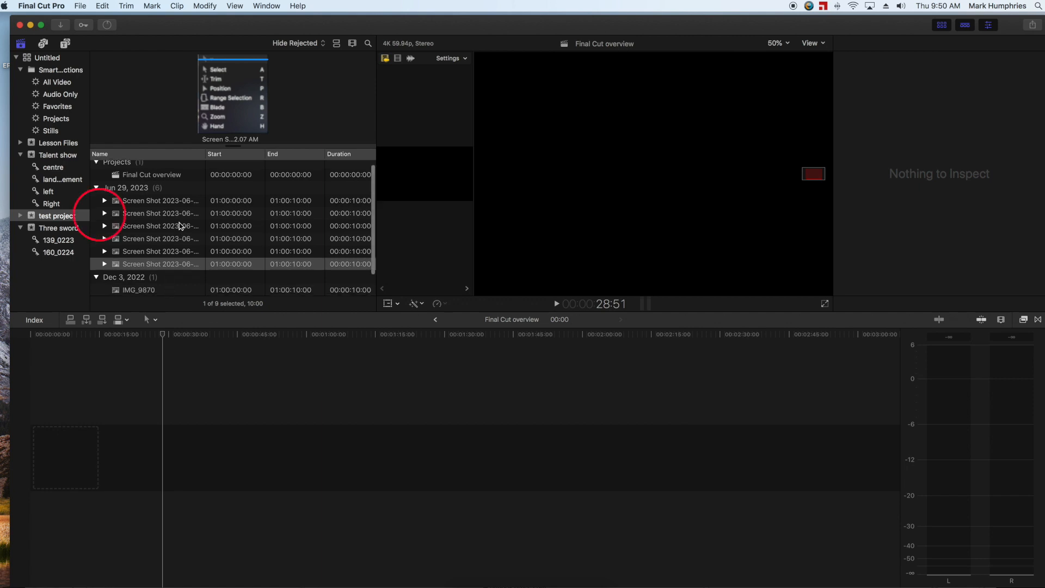
Place the imported Graphic Comm Ad clip at the start of the empty timeline and park the playhead at about 20 seconds
scroll(179, 223, "down", 3)
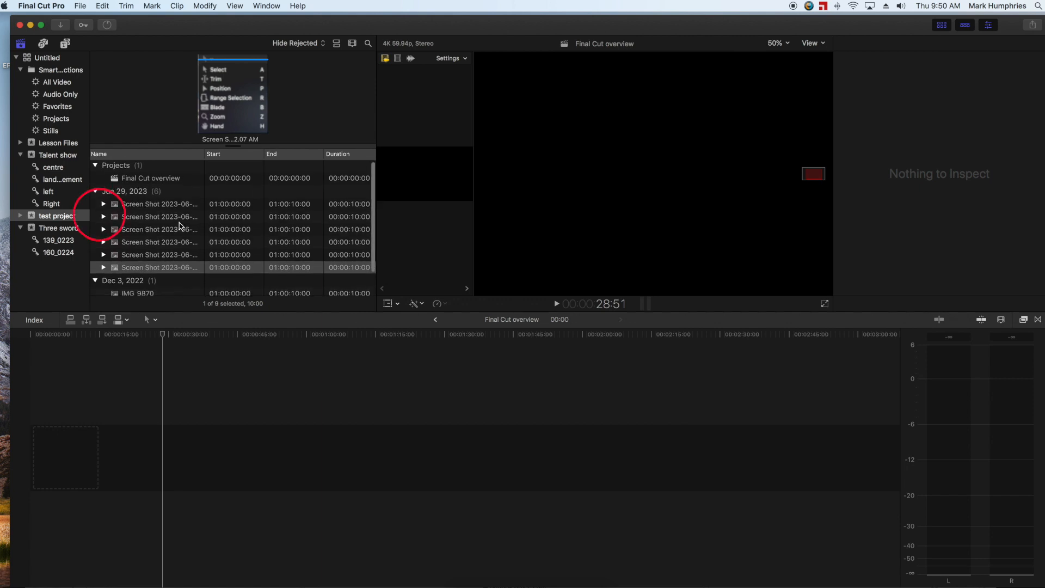
scroll(179, 223, "down", 1)
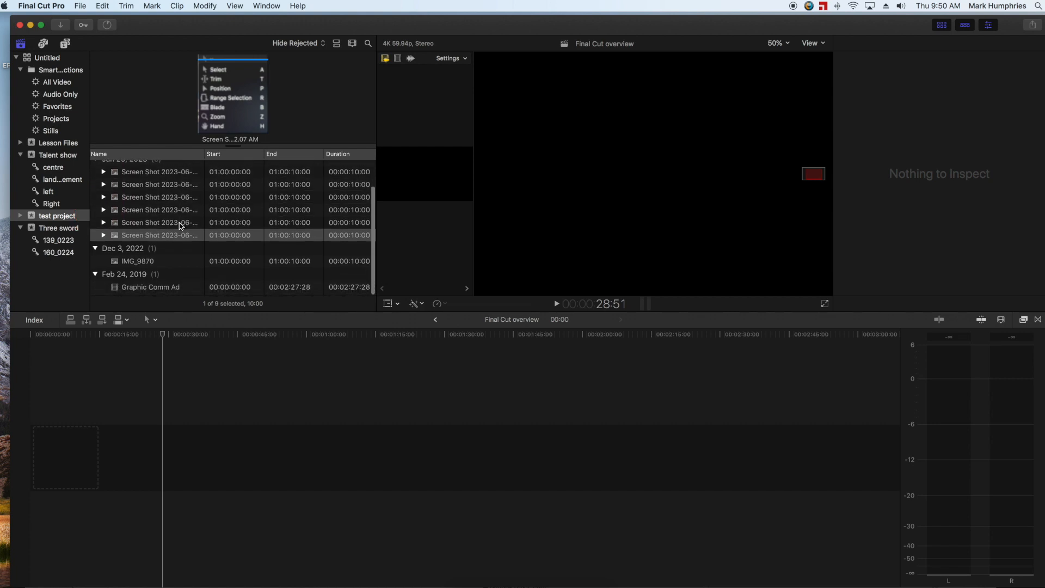
left_click(131, 289)
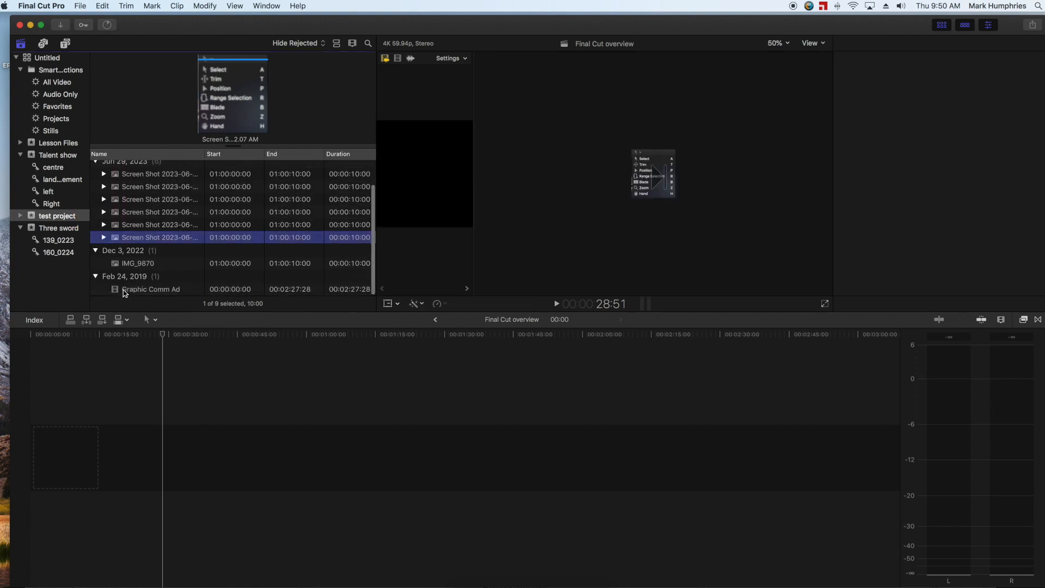
left_click_drag(137, 290, 101, 503)
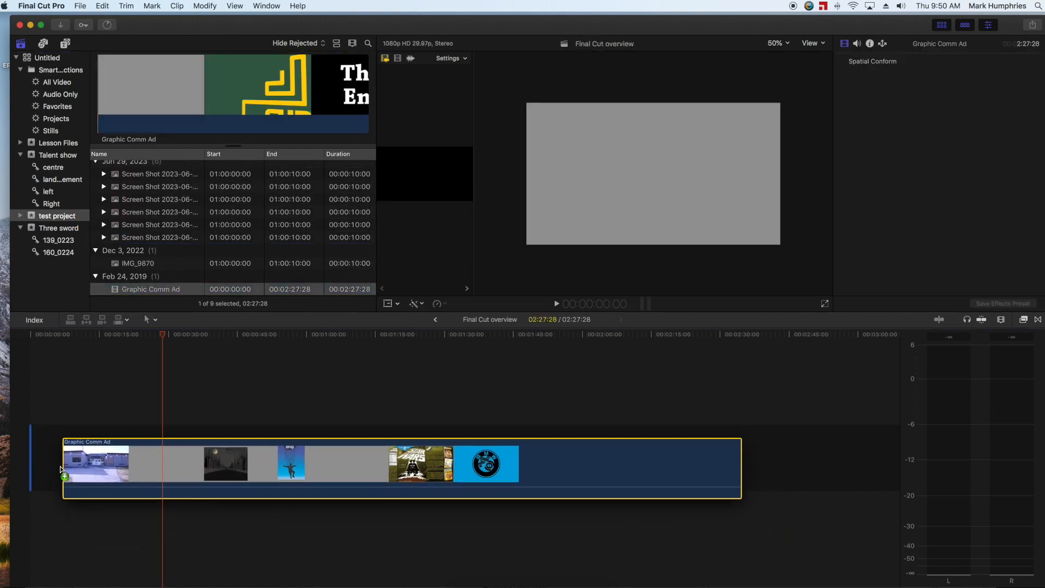
left_click_drag(166, 337, 125, 346)
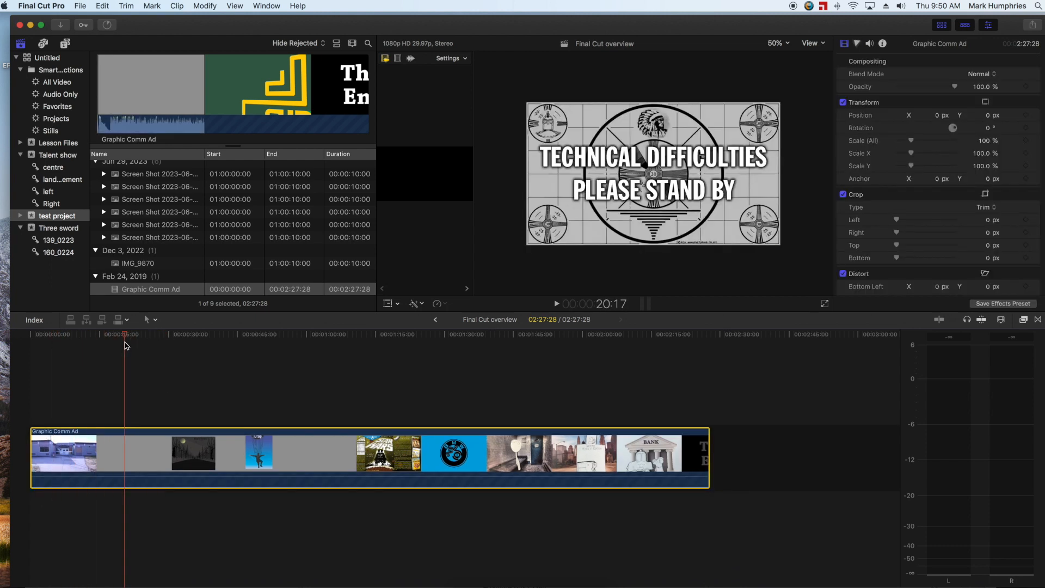
Connect the 9.41.11 AM screenshot above the main clip near its start, shorten it and shift it slightly earlier
left_click(121, 175)
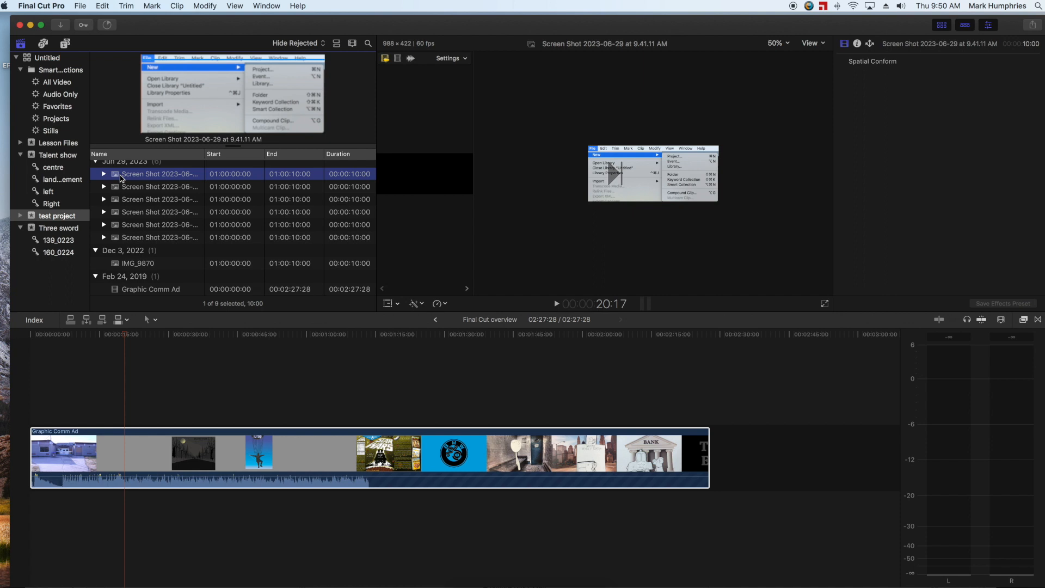
left_click_drag(121, 177, 65, 393)
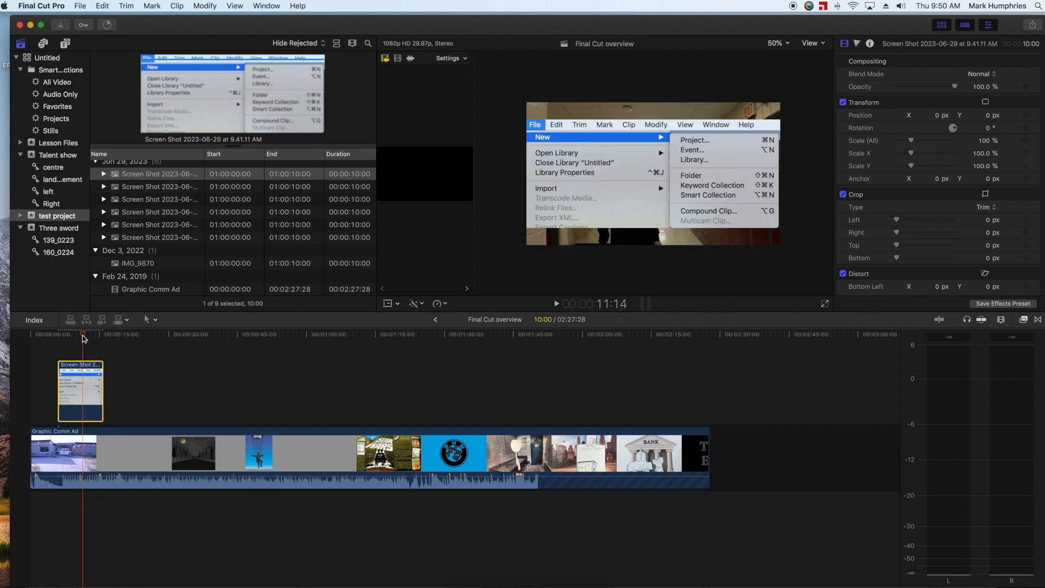
left_click_drag(79, 339, 80, 339)
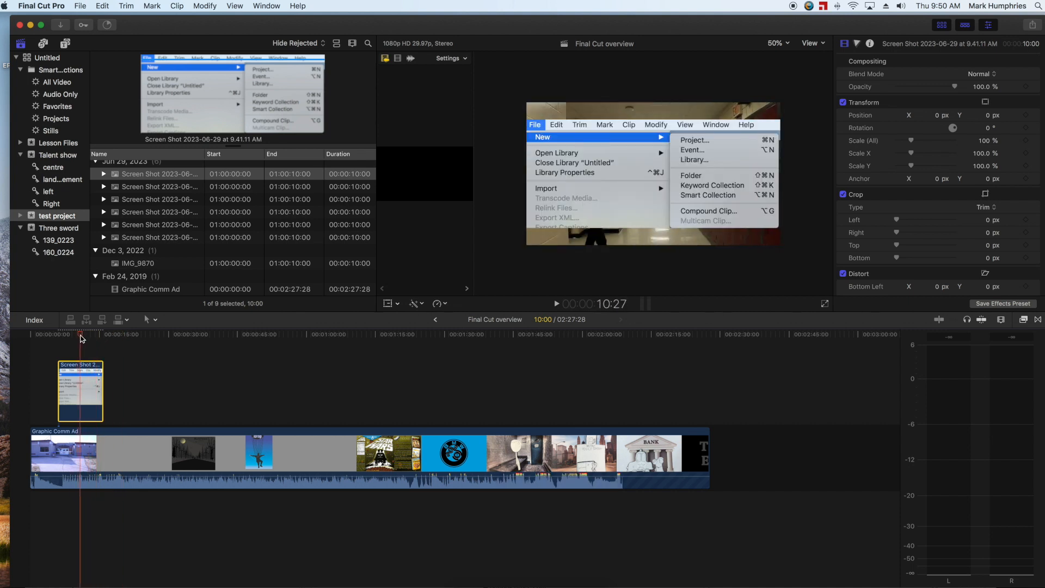
left_click_drag(99, 394, 55, 383)
scroll(157, 378, "left", 1)
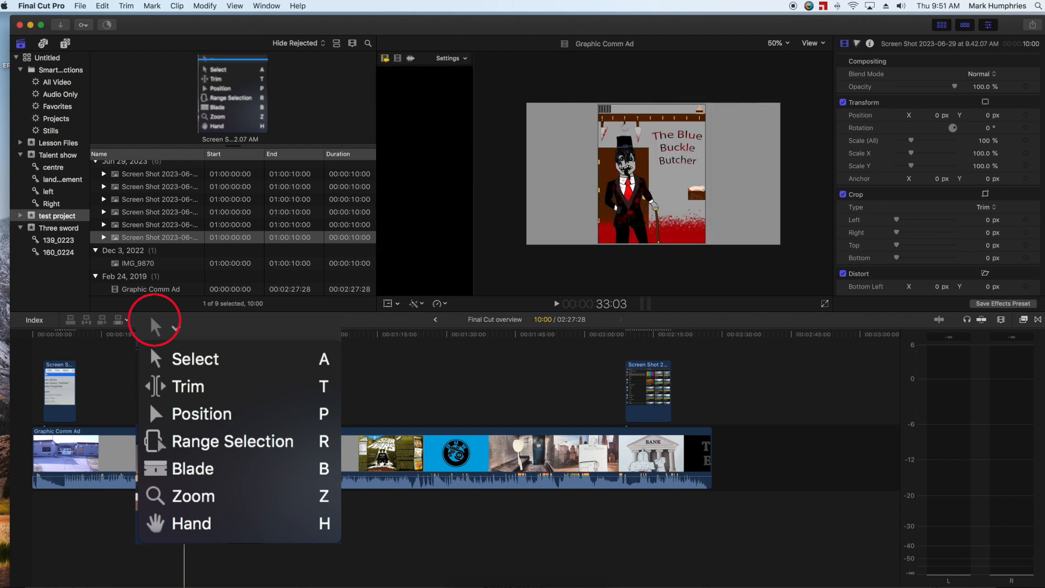
Connect the 9.42.07 AM screenshot above the main clip at about 28 seconds and cut the main clip on either side of it
left_click(131, 227)
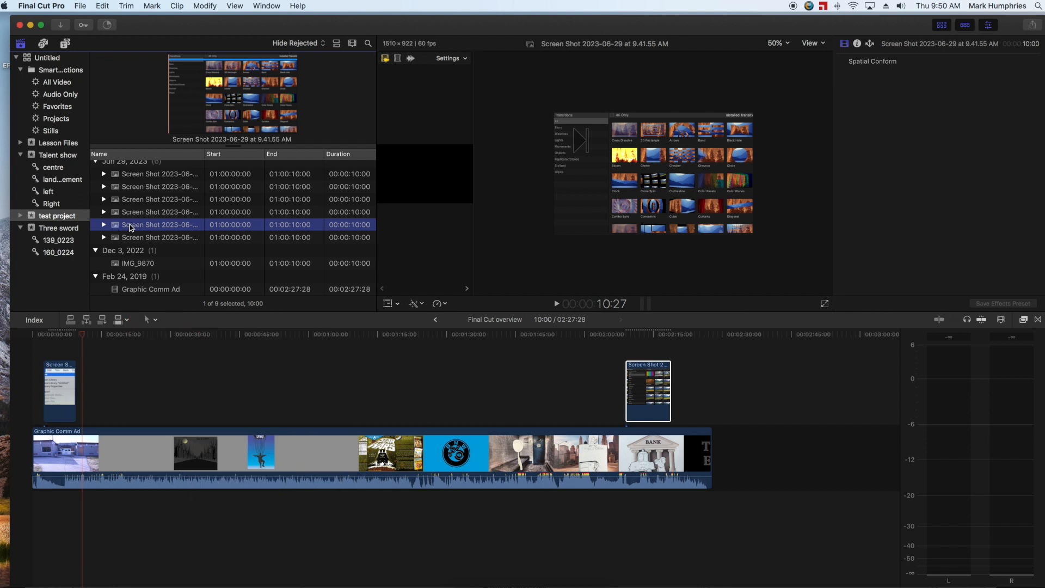
left_click(125, 238)
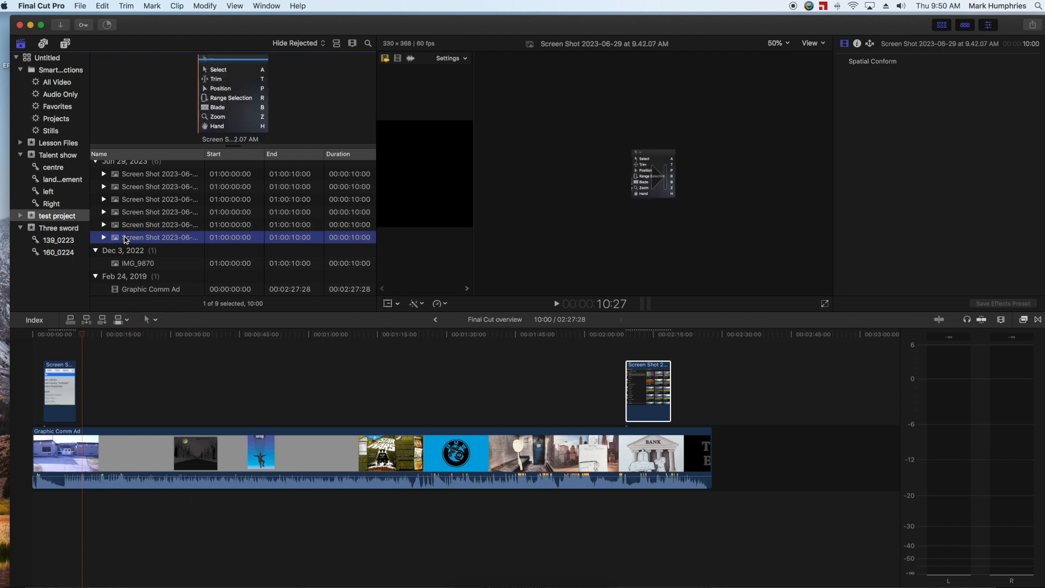
left_click_drag(117, 240, 198, 348)
left_click(194, 336)
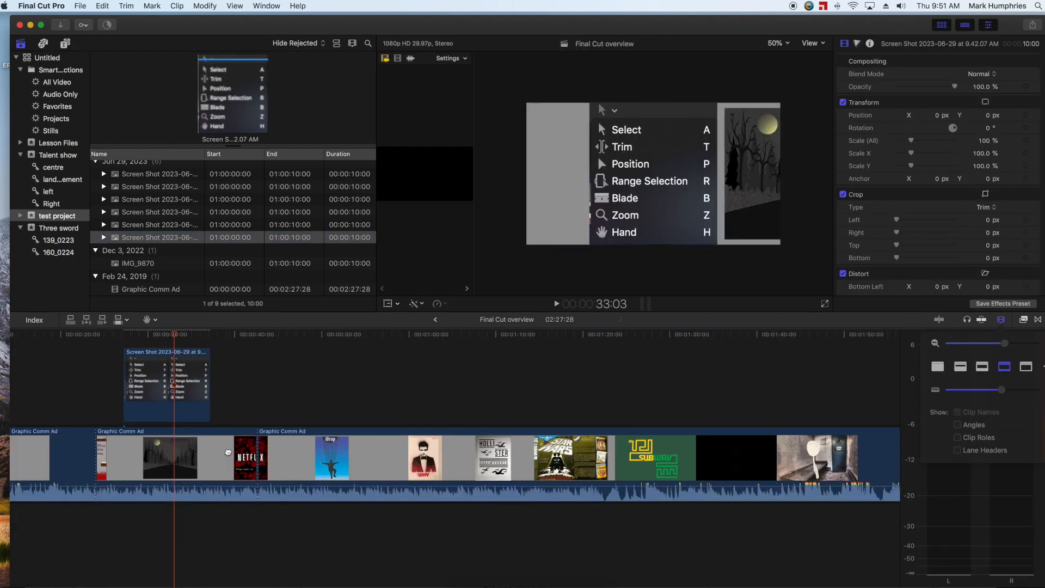
left_click_drag(228, 453, 277, 464)
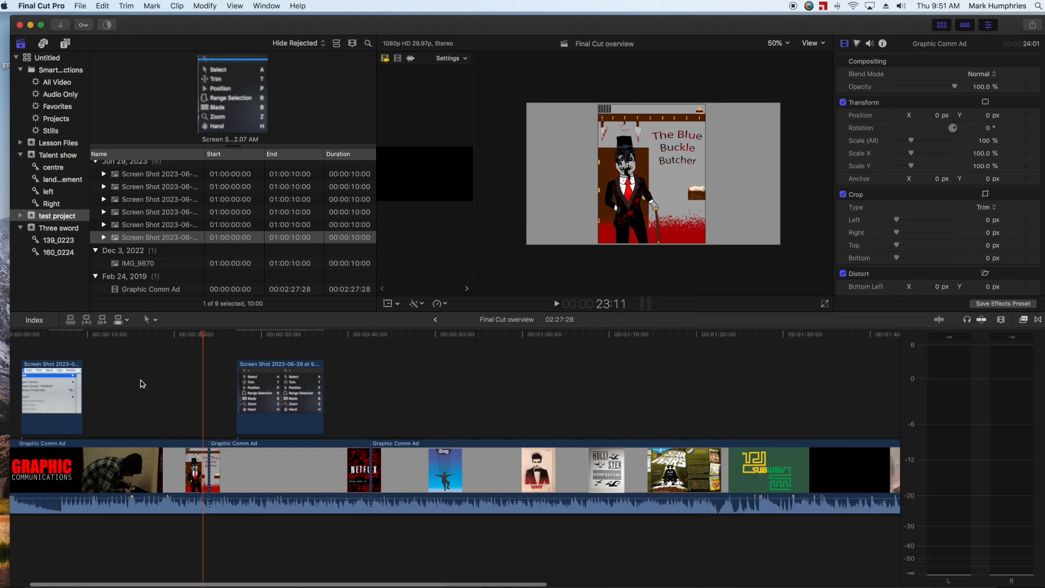
Insert the Glow title from the installed titles at the very start of the timeline, before the first video clip
key("alt+super+1")
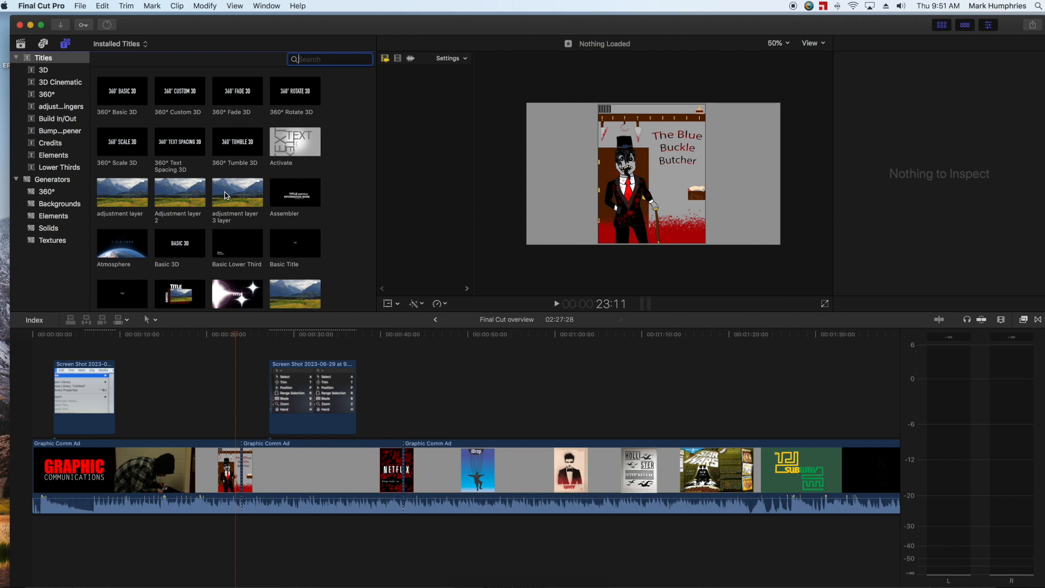
scroll(225, 196, "down", 10)
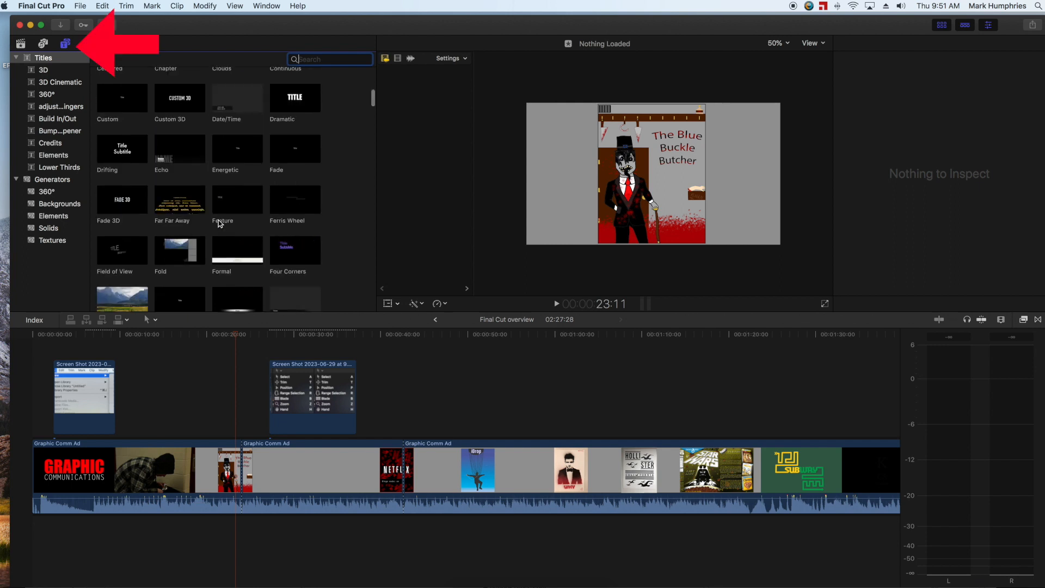
scroll(219, 224, "down", 2)
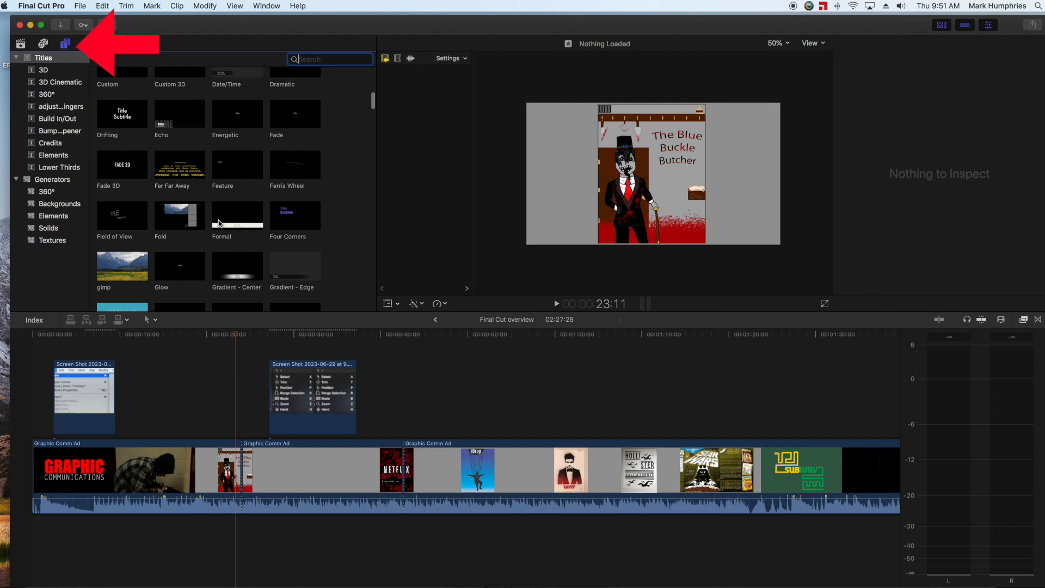
left_click_drag(180, 266, 41, 469)
Replace the Glow title's placeholder text with "Intro" and park the playhead within the title clip
left_click(54, 335)
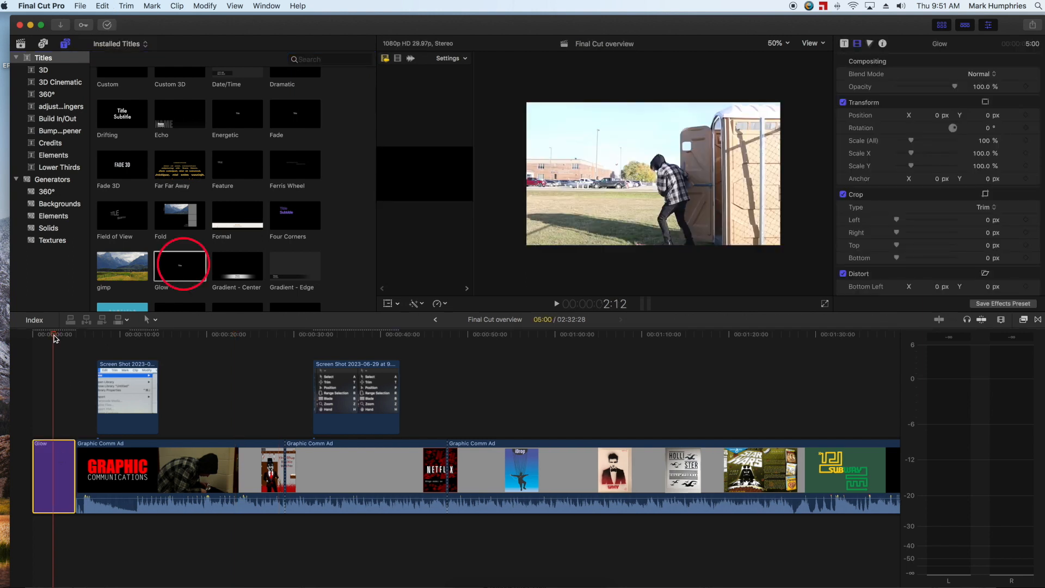
left_click(658, 174)
double_click(658, 174)
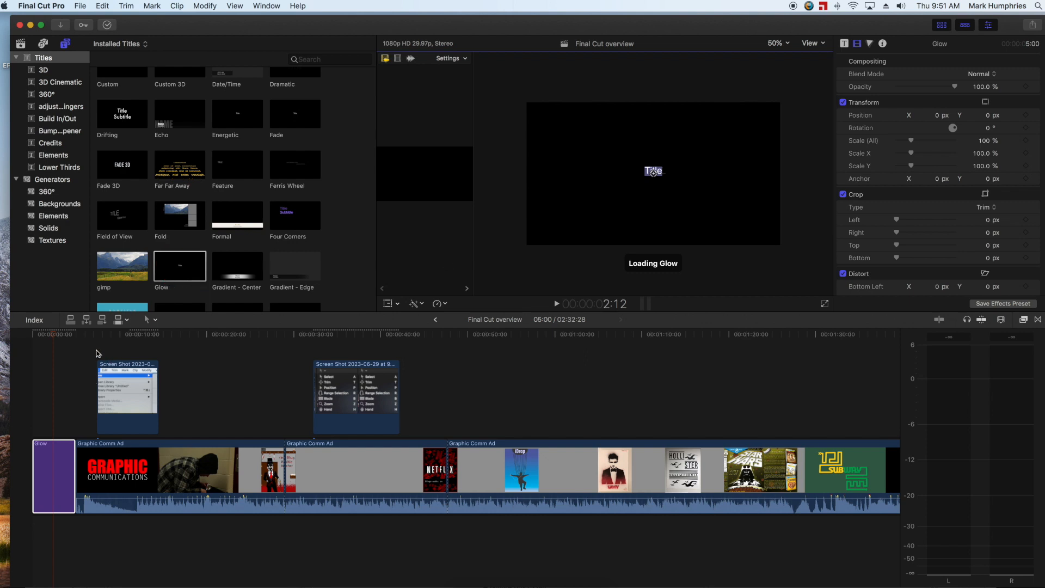
type("Intro")
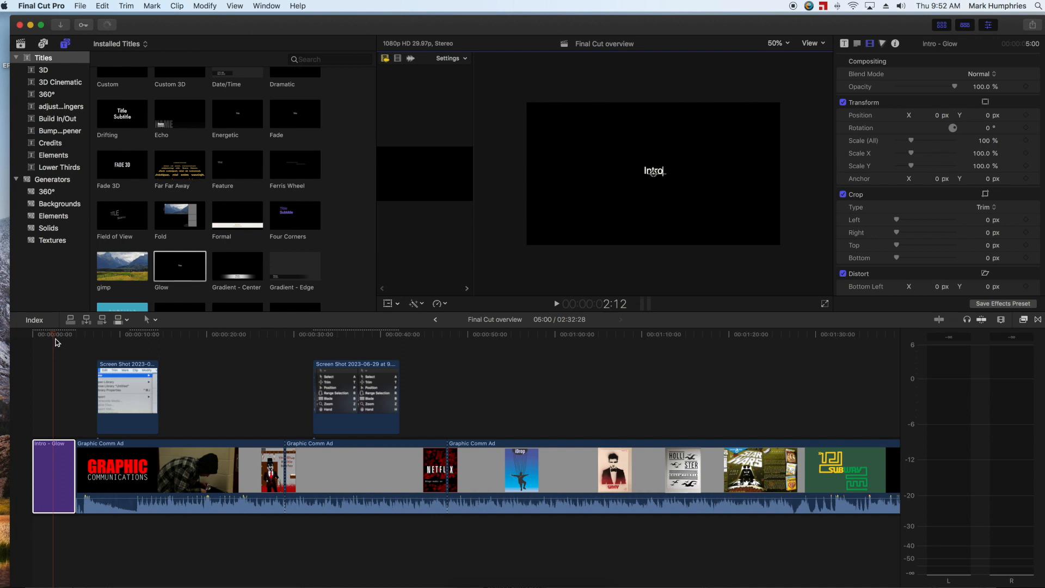
left_click(66, 339)
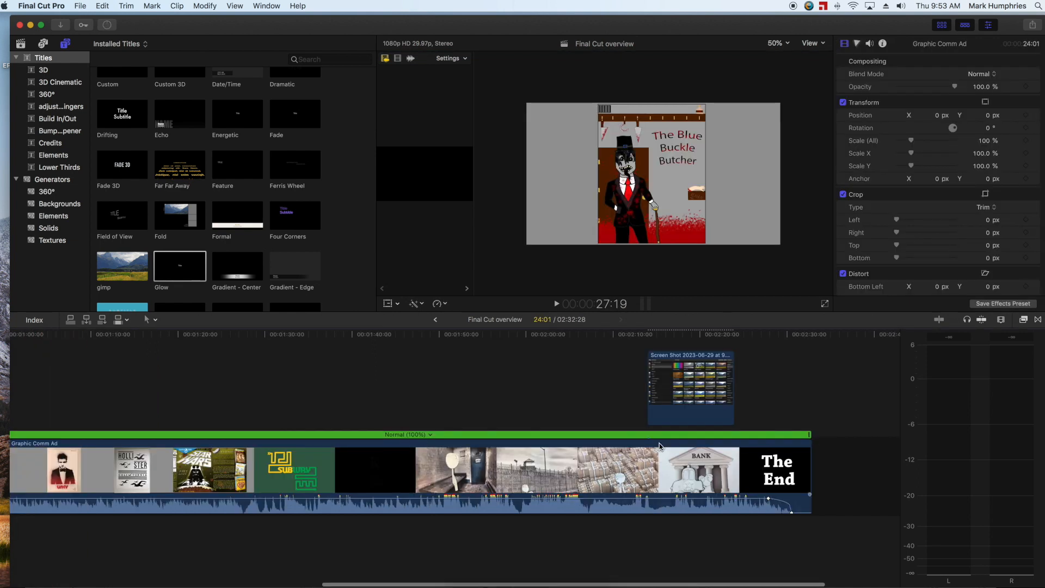
Add a Cross Dissolve transition to the end of the last Graphic Comm Ad segment
left_click(659, 443)
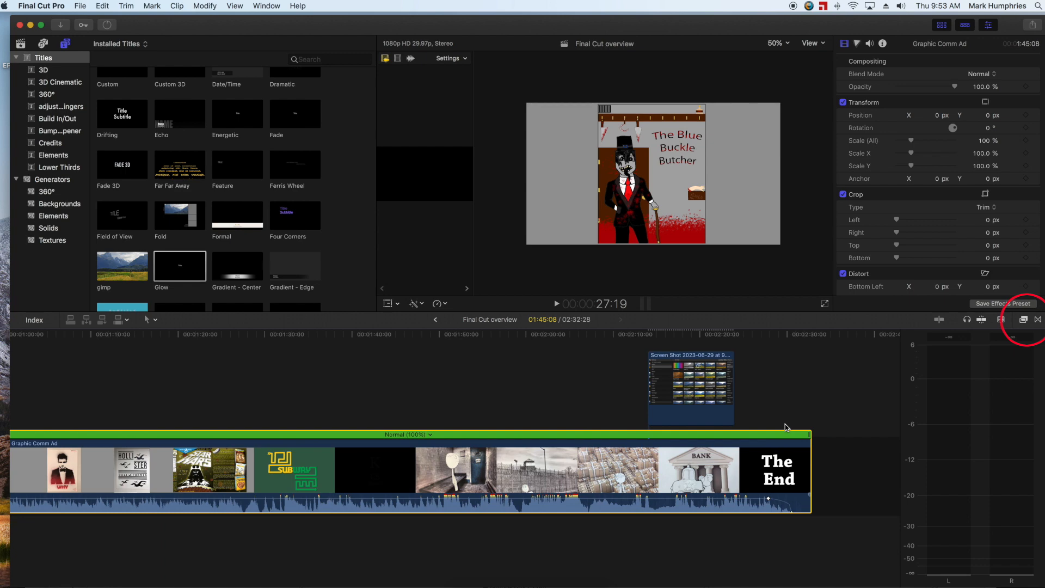
scroll(785, 427, "right", 1)
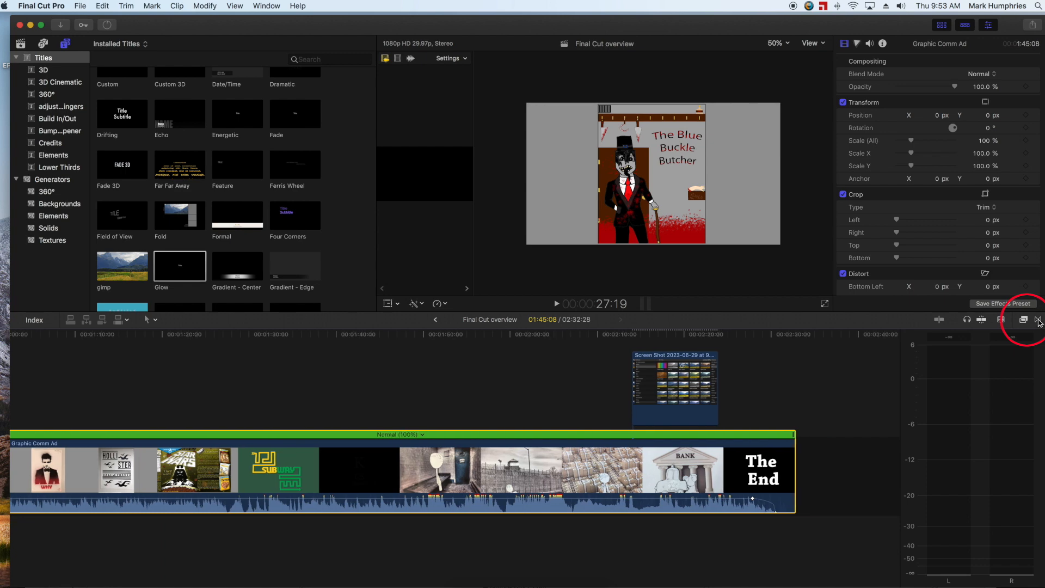
left_click(1038, 320)
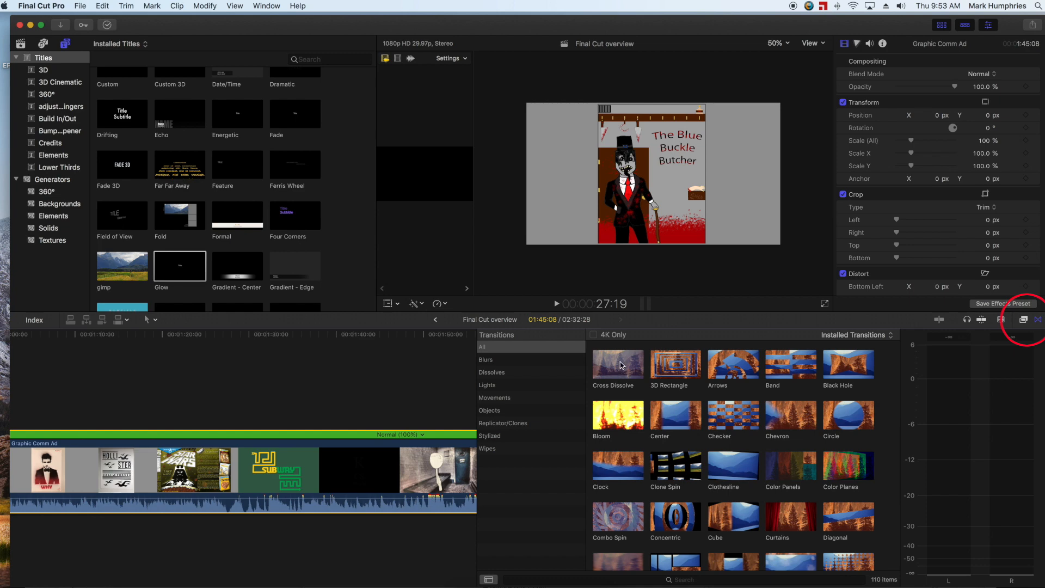
scroll(408, 401, "right", 6)
scroll(410, 402, "right", 12)
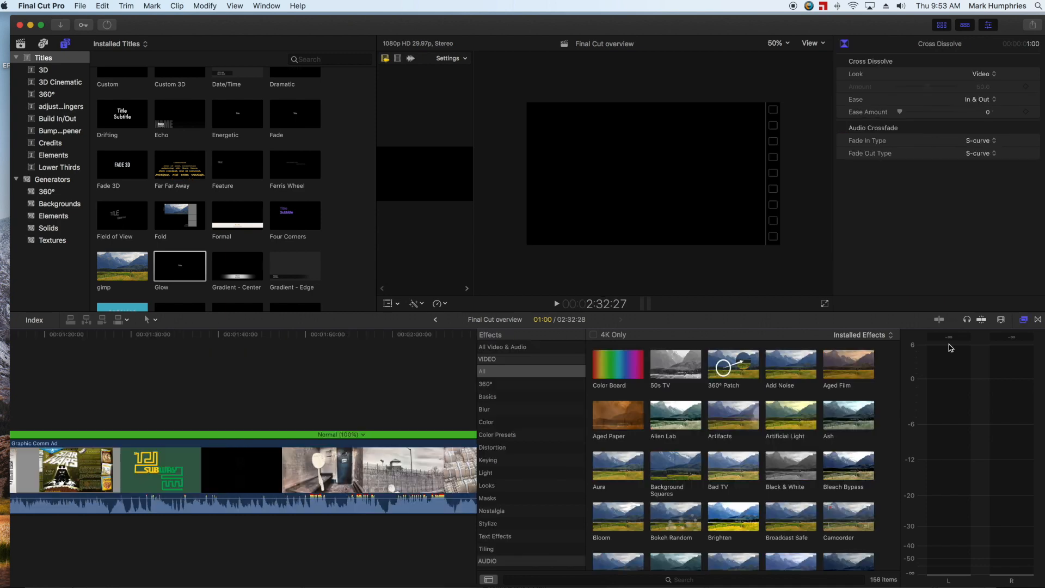
Apply the Color Board effect to the last Graphic Comm Ad segment and park the playhead at 1:51:19
left_click_drag(629, 372, 385, 466)
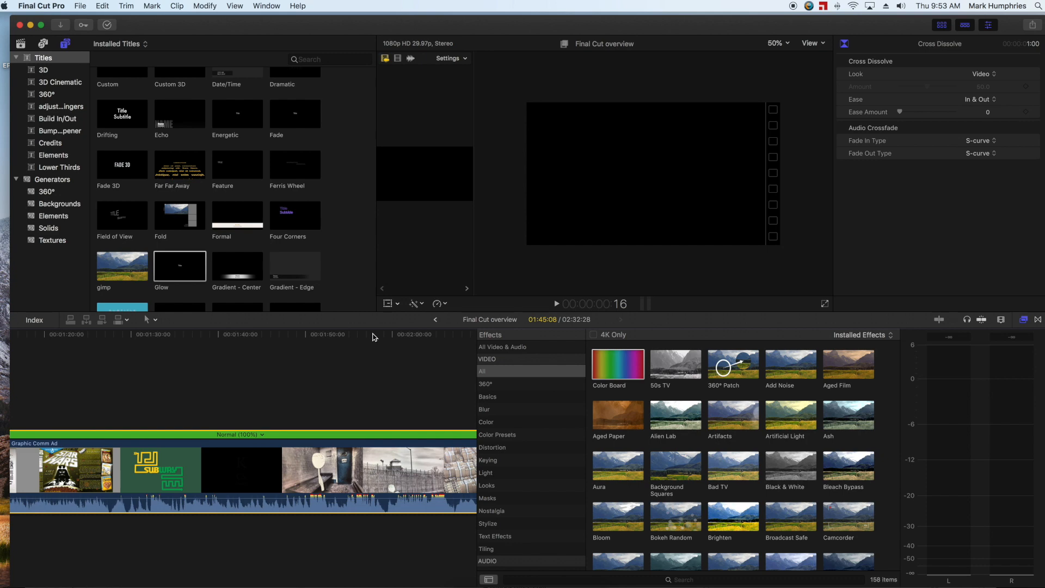
left_click(374, 337)
left_click_drag(374, 337, 320, 339)
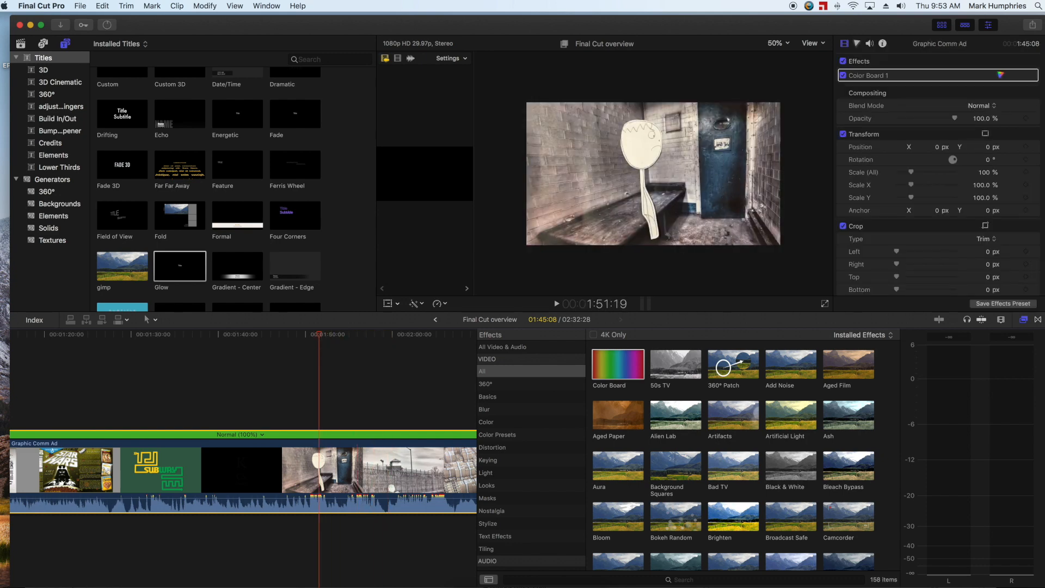
Open the Color Board correction and shift the Master color down toward green and the Highlights slightly up
left_click(874, 75)
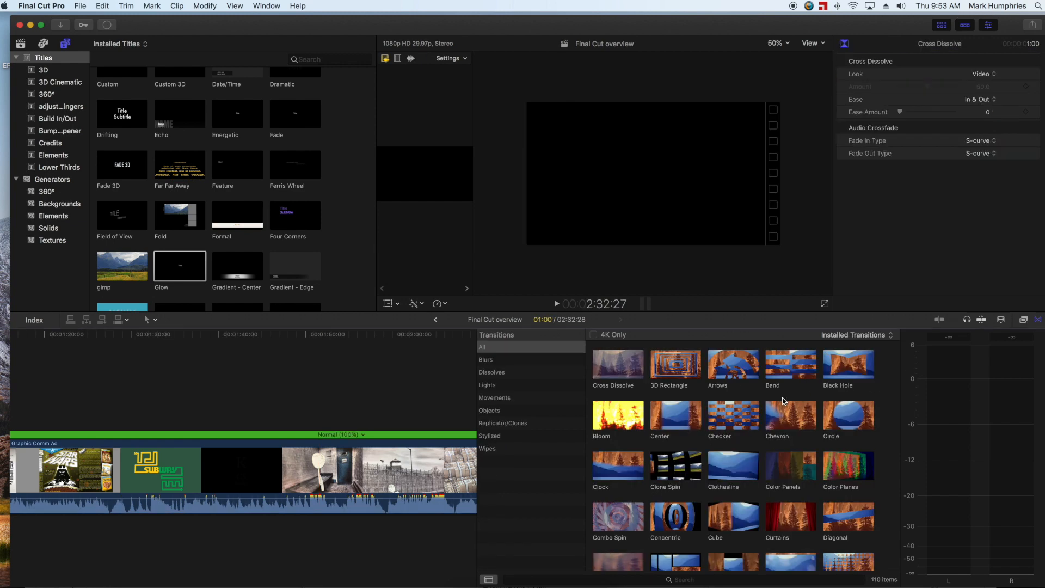
left_click(1023, 320)
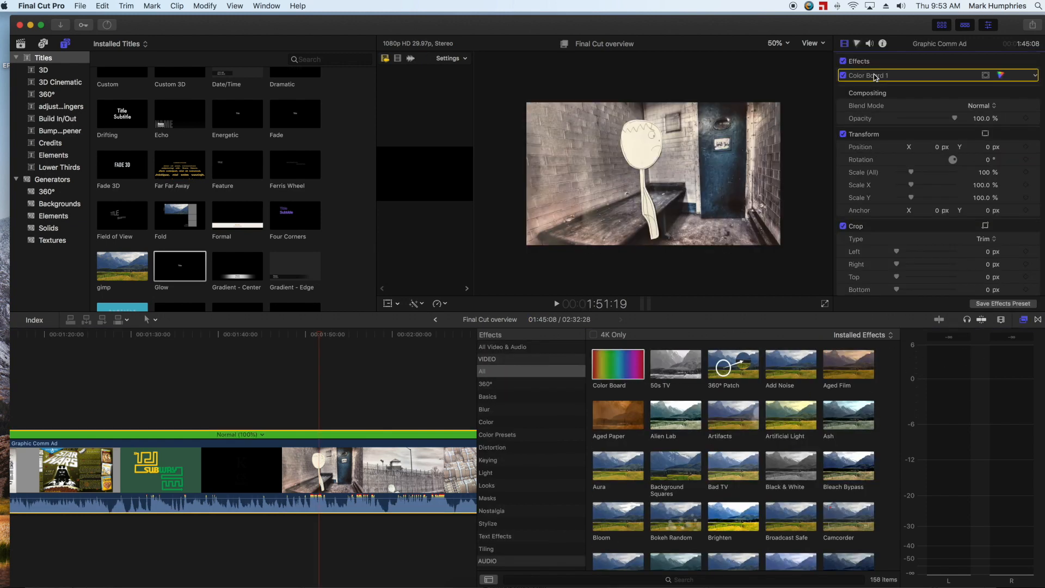
left_click(869, 79)
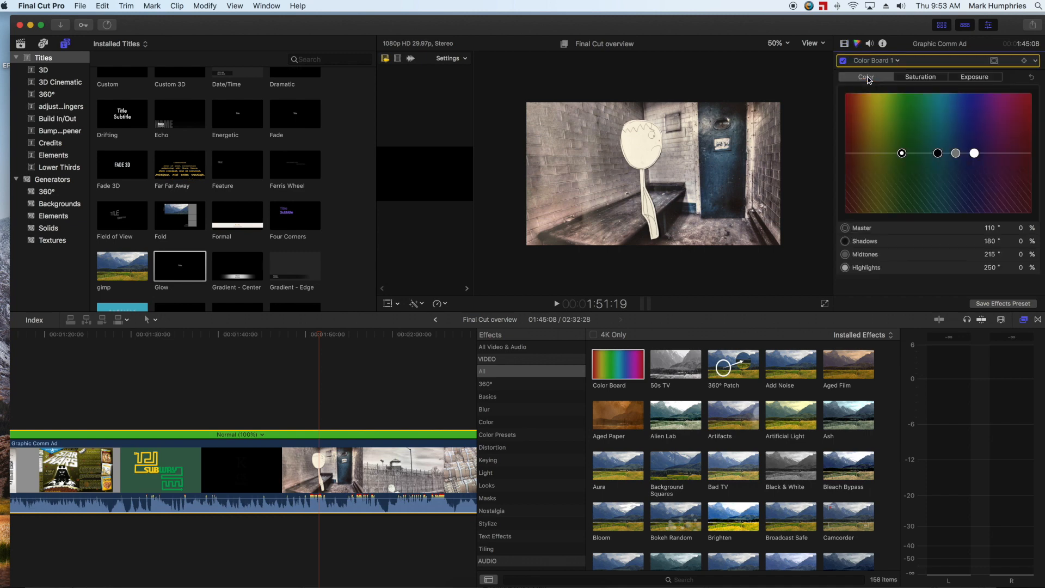
left_click_drag(905, 153, 933, 197)
left_click_drag(975, 154, 1008, 139)
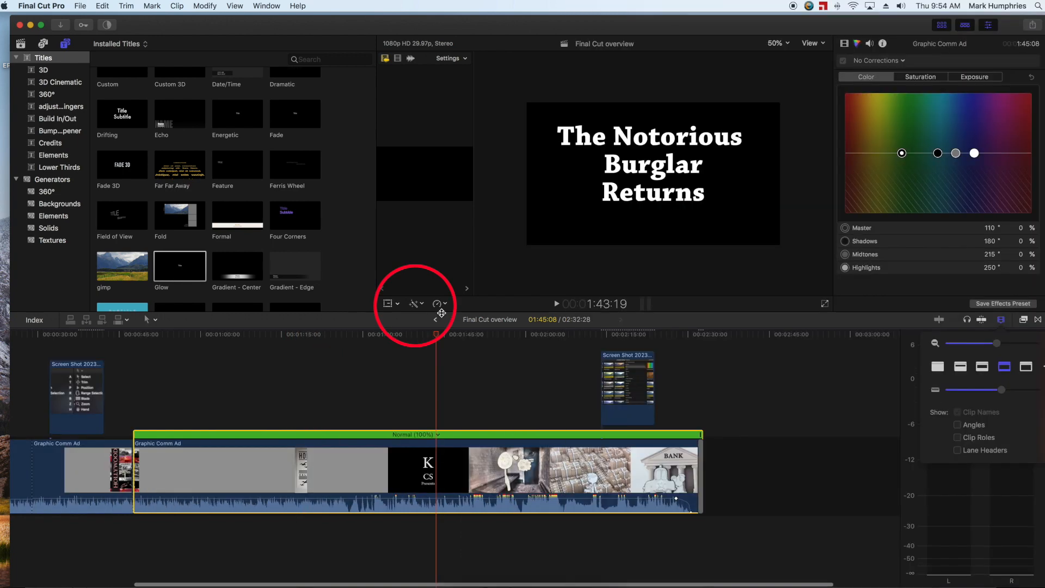
left_click(398, 304)
left_click(398, 305)
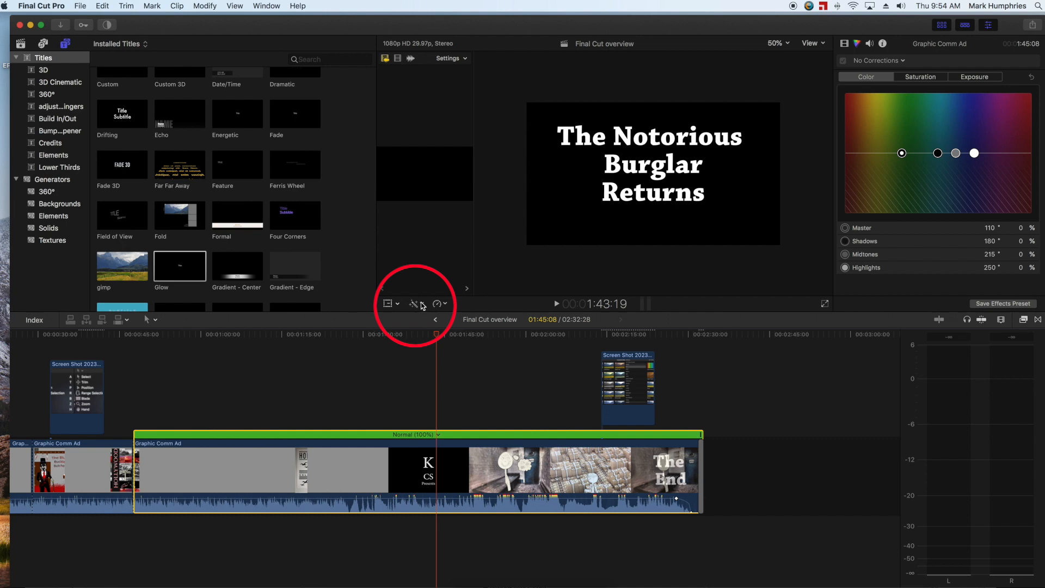
left_click(787, 43)
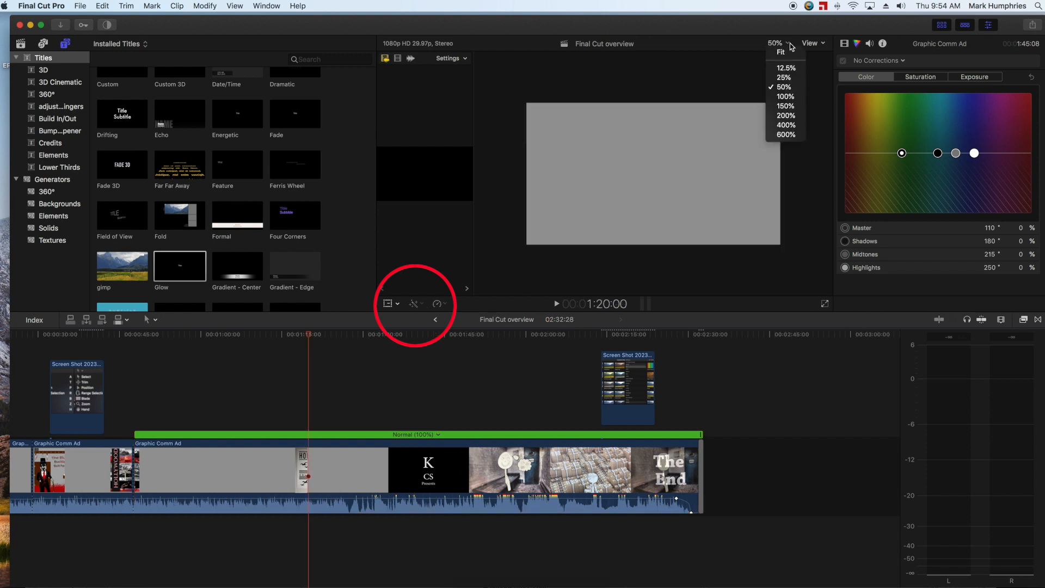
Open the Master File (default) export for the Final Cut overview project and set its resolution to 1280 x 720
left_click(1032, 25)
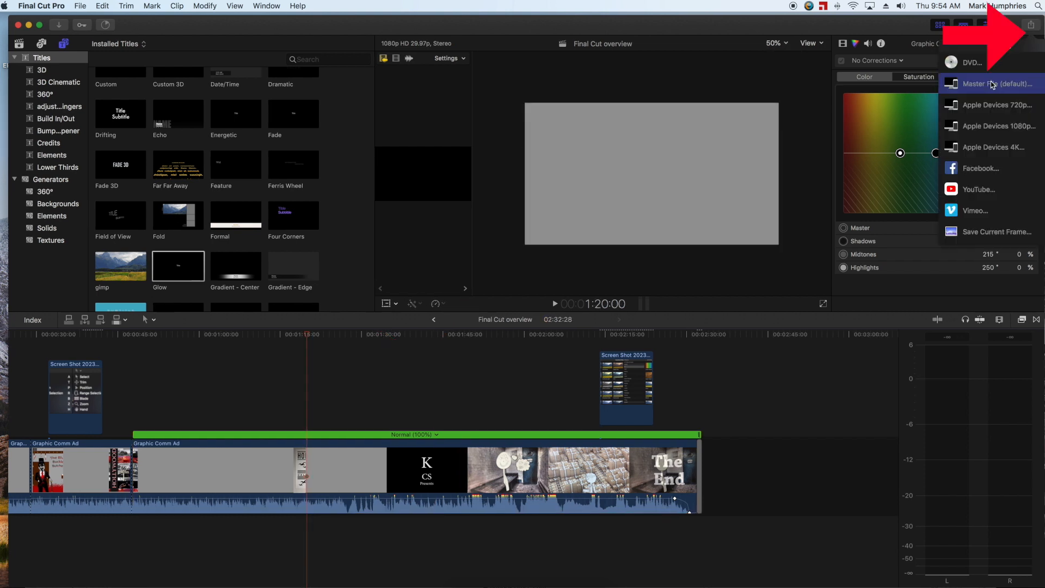
left_click(993, 85)
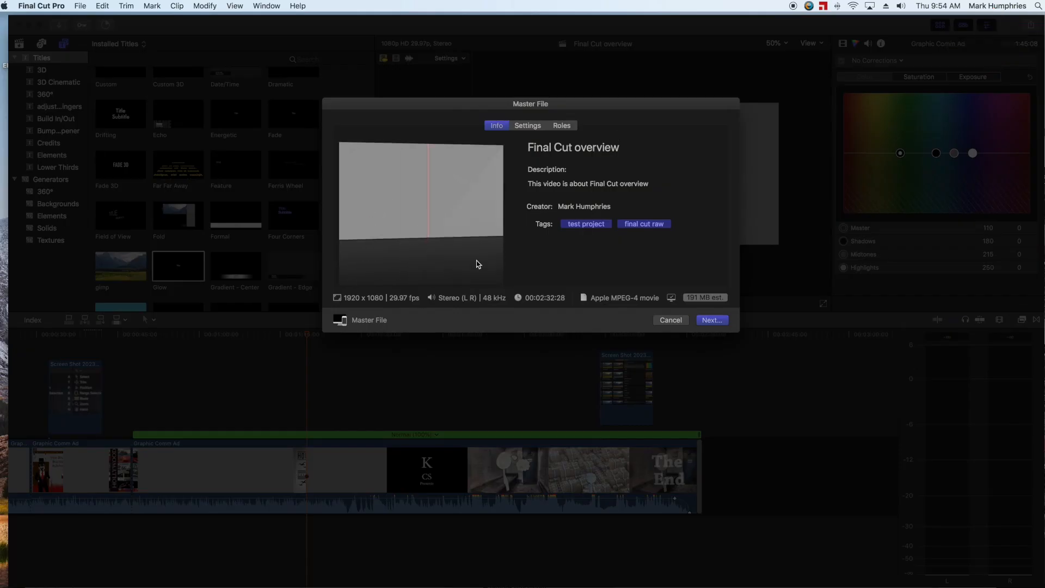
left_click(527, 125)
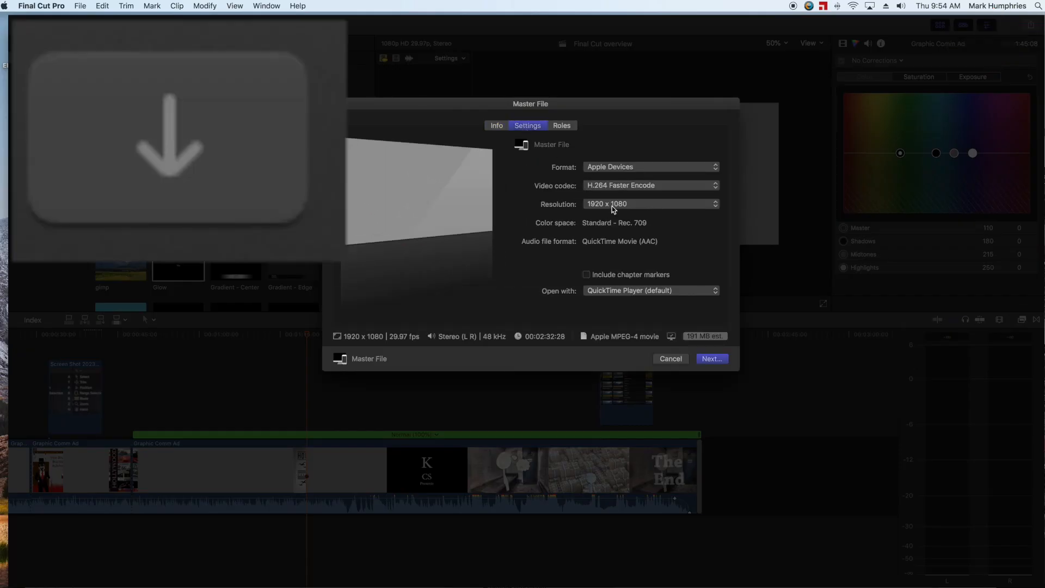
left_click(606, 205)
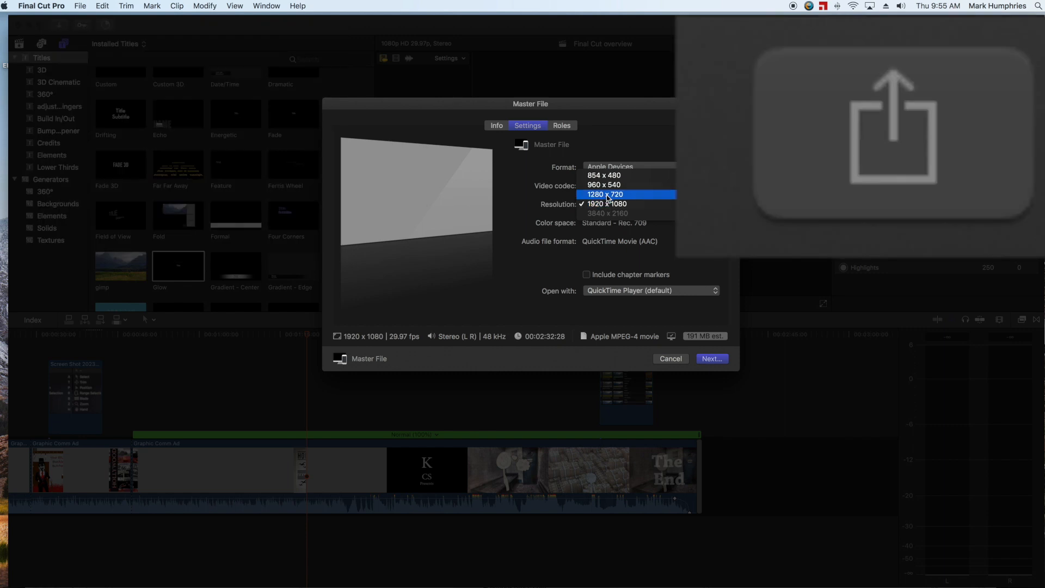
left_click(609, 198)
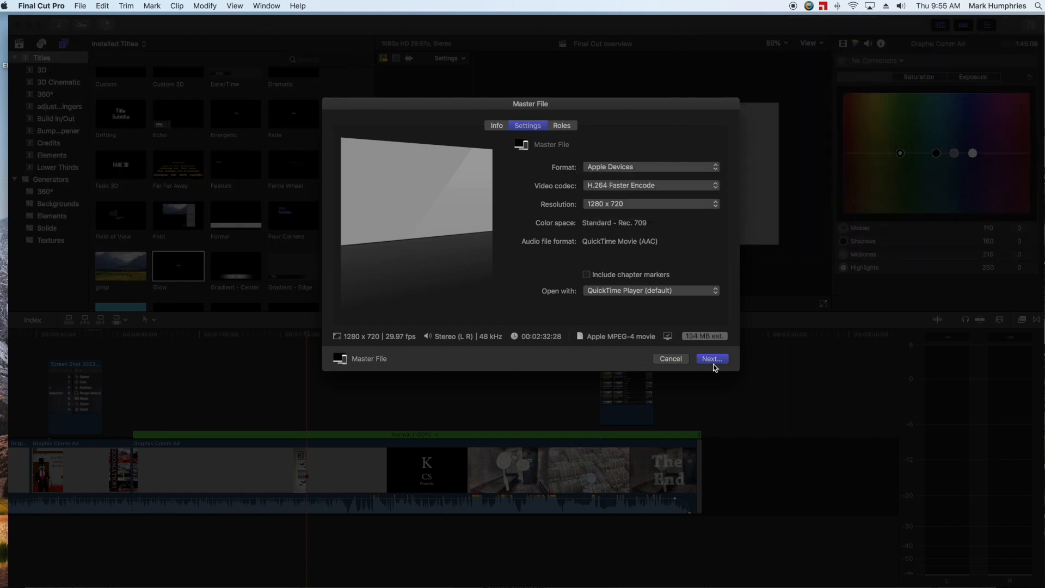